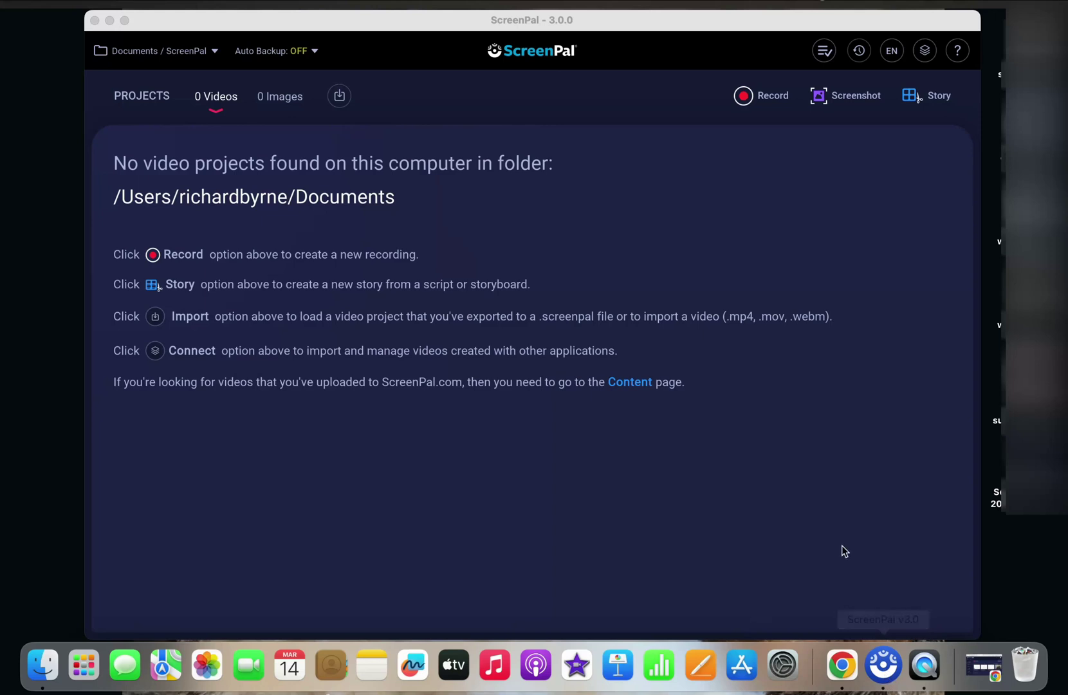
- Launch the recorder, resize the capture area to 1282 x 770, and make the webcam fill it
left_click(769, 103)
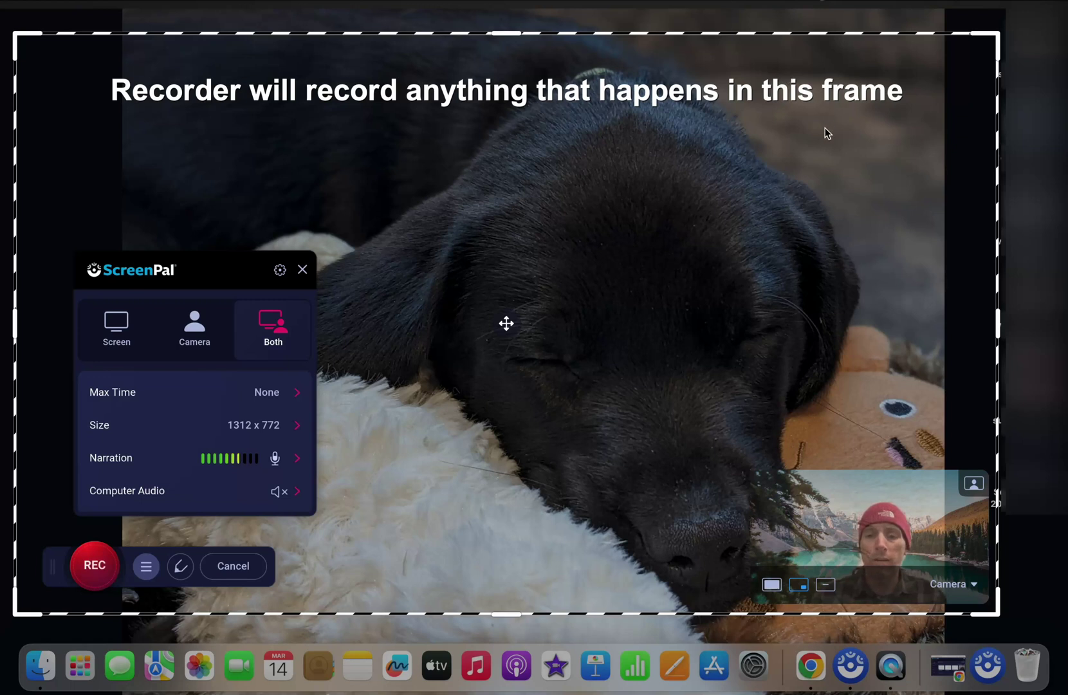
left_click_drag(998, 613, 976, 612)
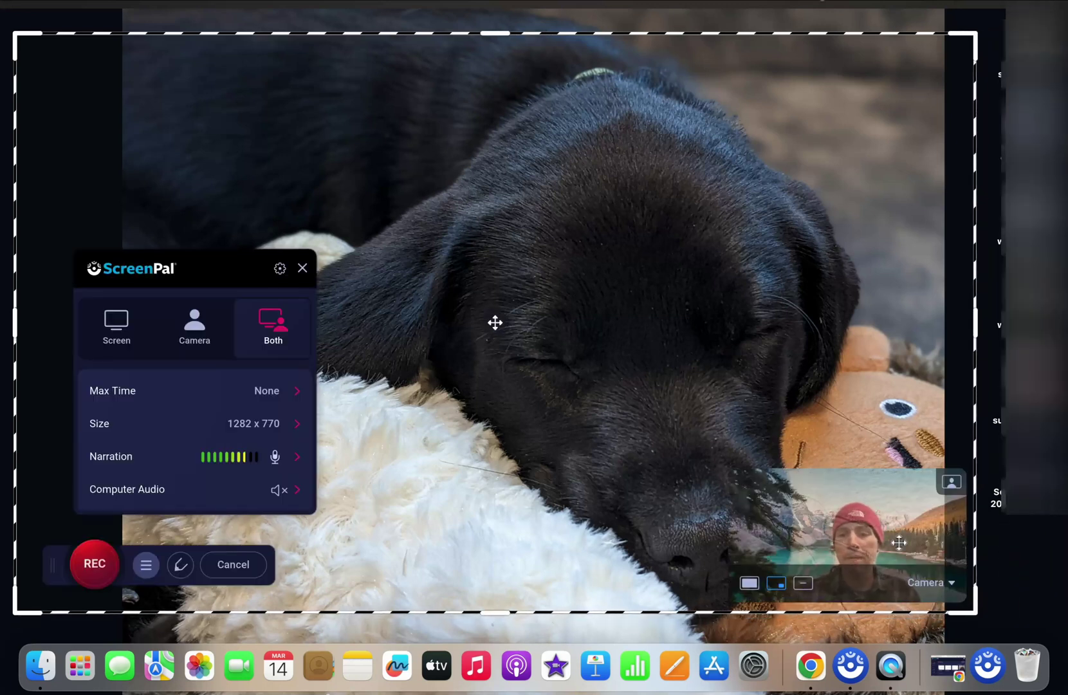
mouse_move(879, 525)
left_mouse_down()
mouse_move(841, 262)
mouse_move(881, 112)
mouse_move(246, 110)
mouse_move(96, 232)
mouse_move(174, 260)
mouse_move(257, 451)
mouse_move(490, 540)
mouse_move(859, 523)
left_mouse_up()
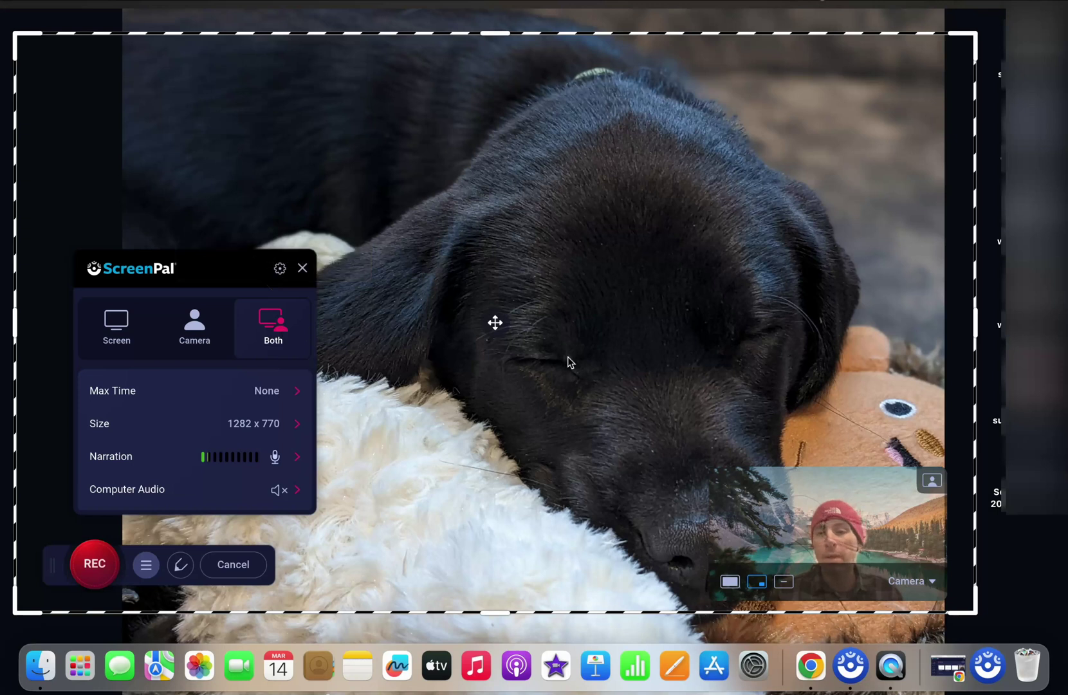
left_click(730, 582)
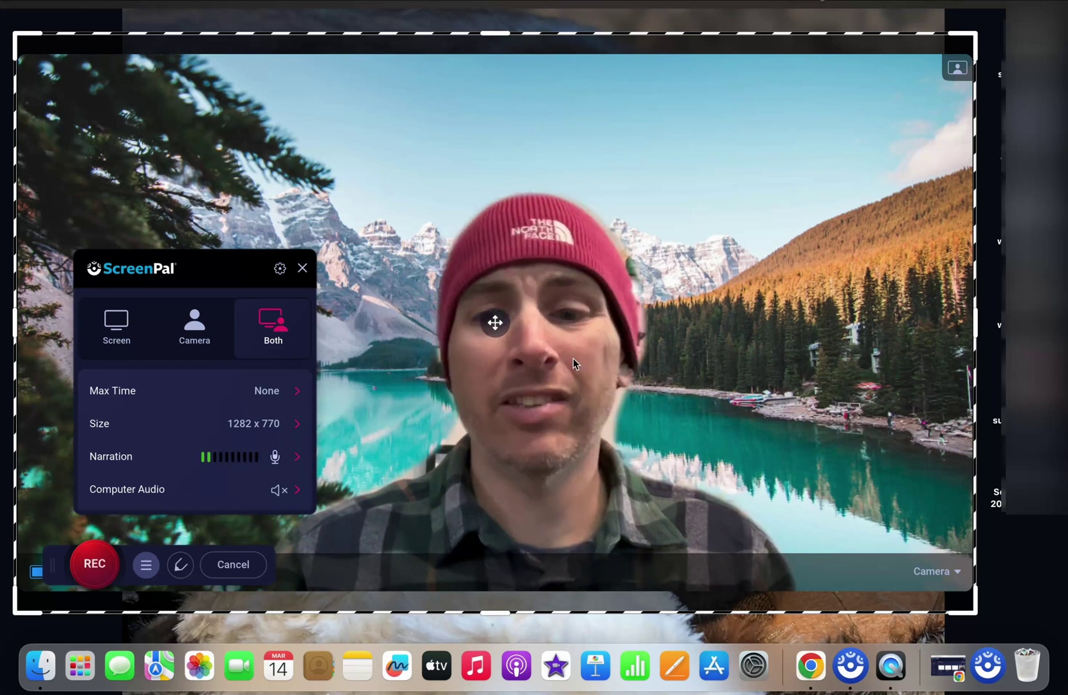
- Set the webcam's background effect to the mountain lake image instead of Blur
left_click(959, 74)
left_click(959, 74)
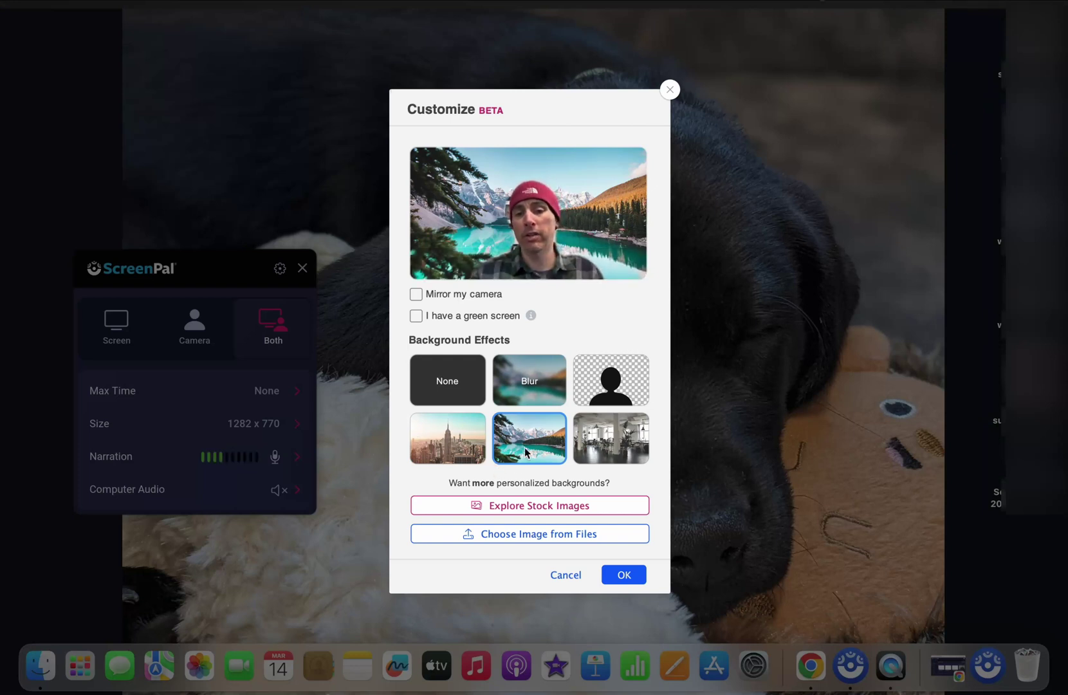
left_click(531, 386)
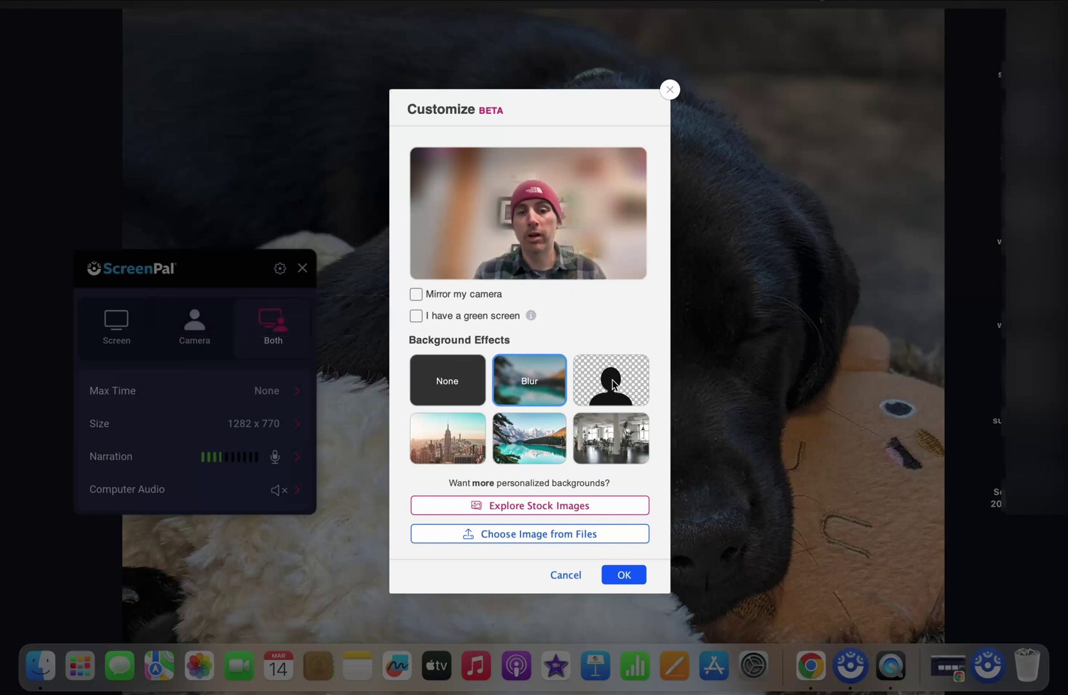
left_click(543, 439)
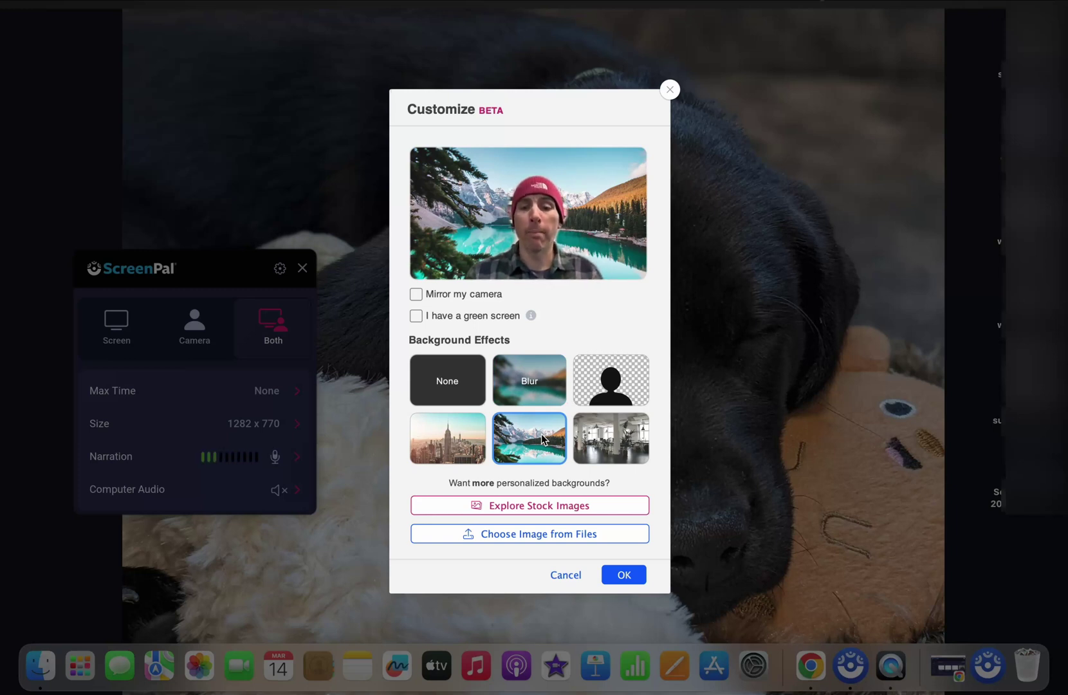
left_click(625, 575)
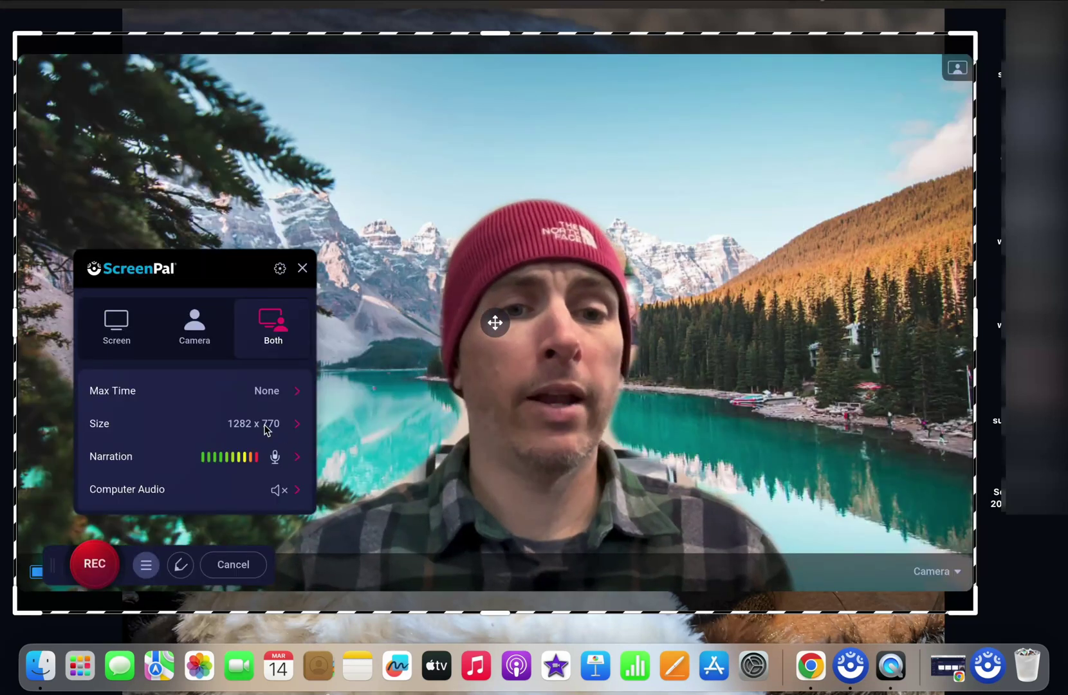
- Start recording and switch to the picture-in-picture layout with a small webcam bubble
left_click(97, 565)
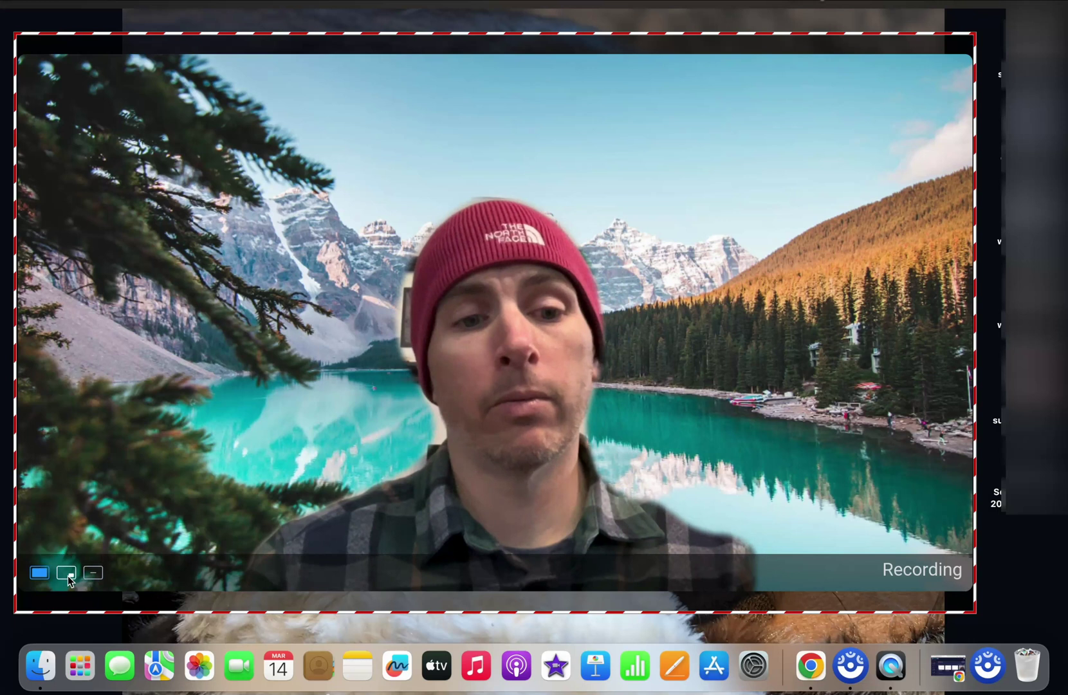
left_click(67, 572)
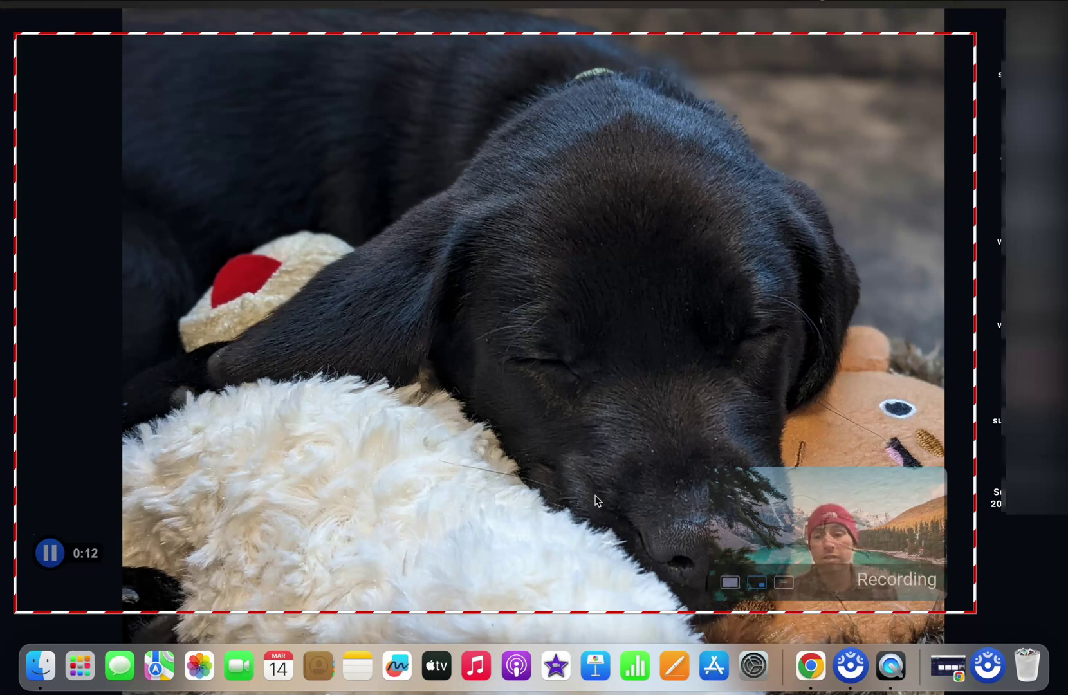
- Bring Chrome to the front and load freetech4teachers.com from the address bar
left_click(811, 666)
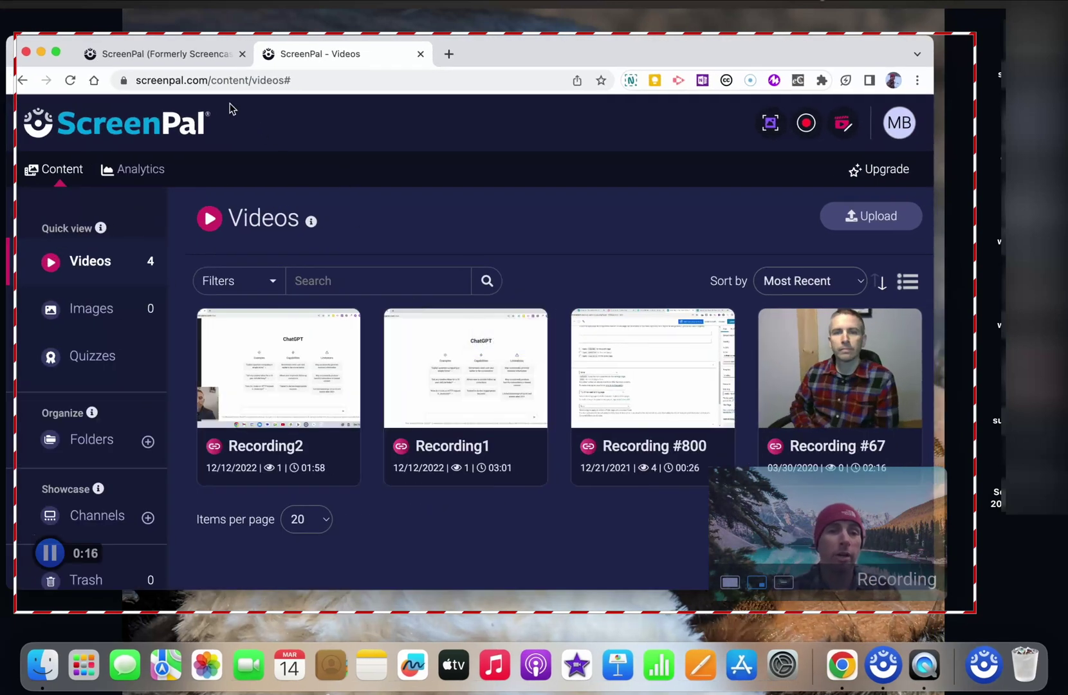
left_click(253, 85)
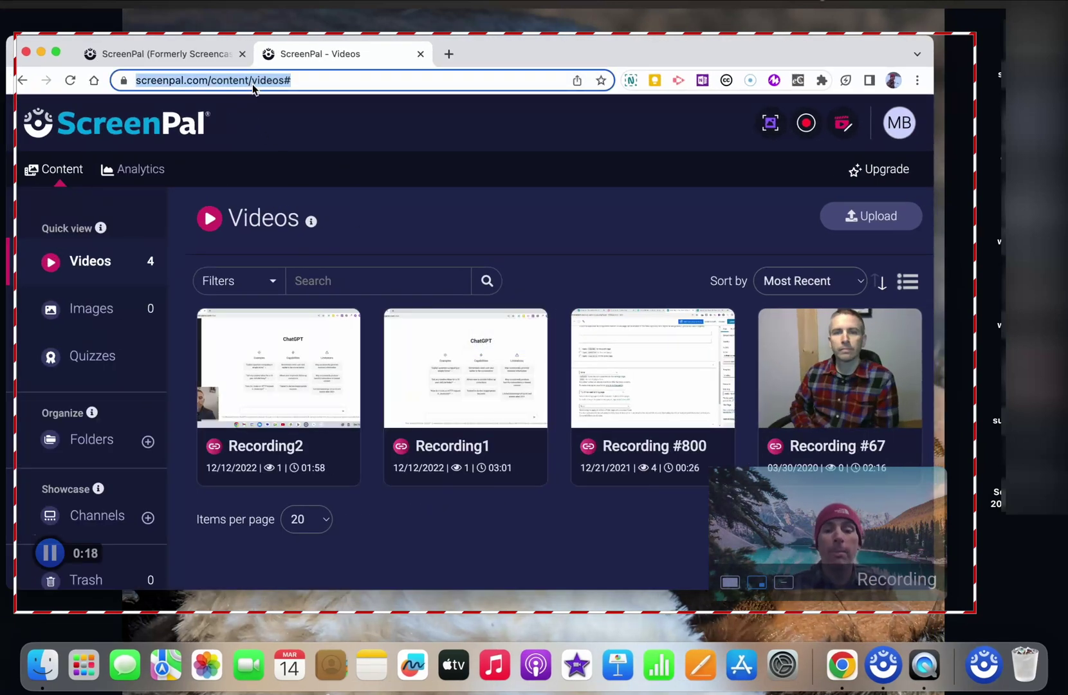
type("gr")
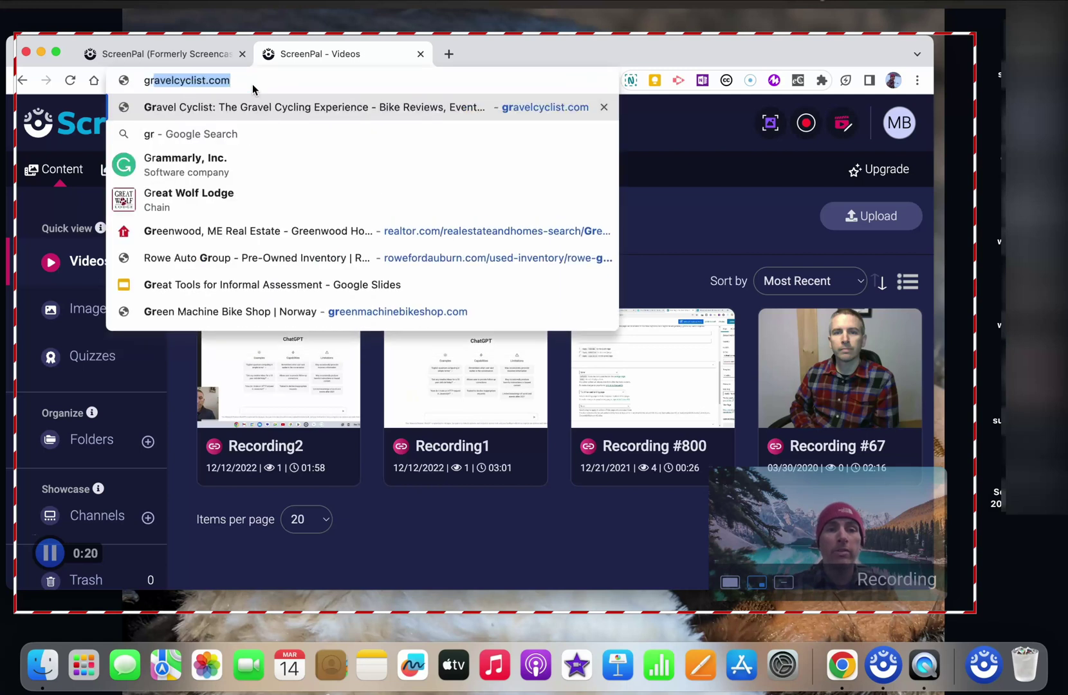
key("BackSpace")
key("BackSpace")
key("BackSpace")
type("fr")
key("Return")
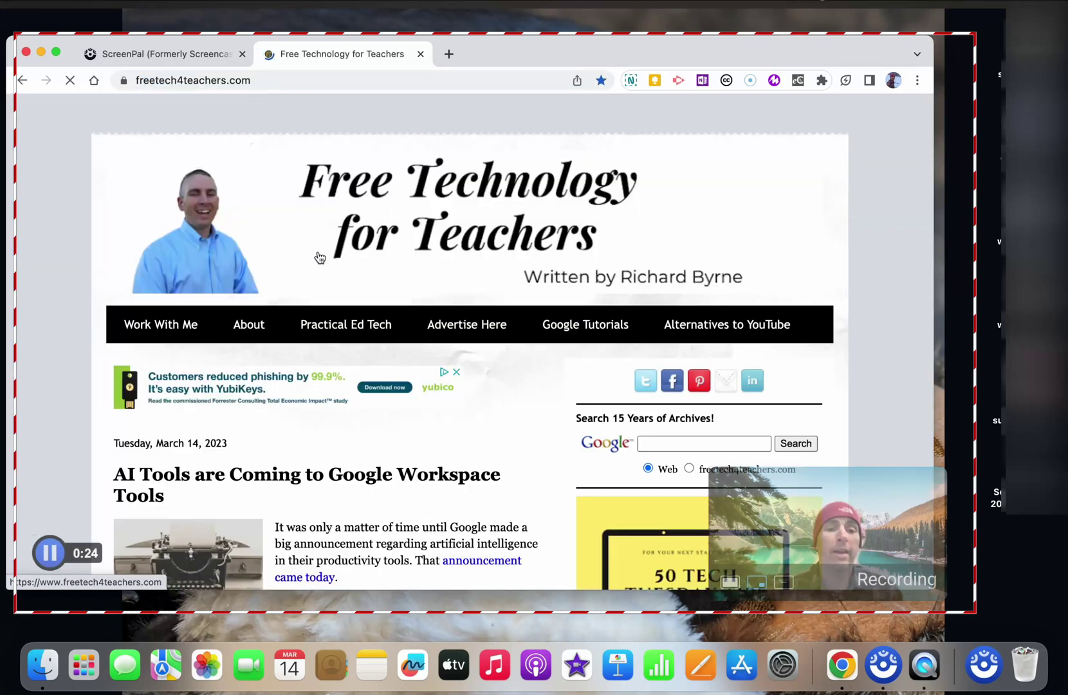
- Scroll through the site, then switch the recording back to the full-size webcam
scroll(318, 251, "down", 5)
scroll(318, 251, "down", 3)
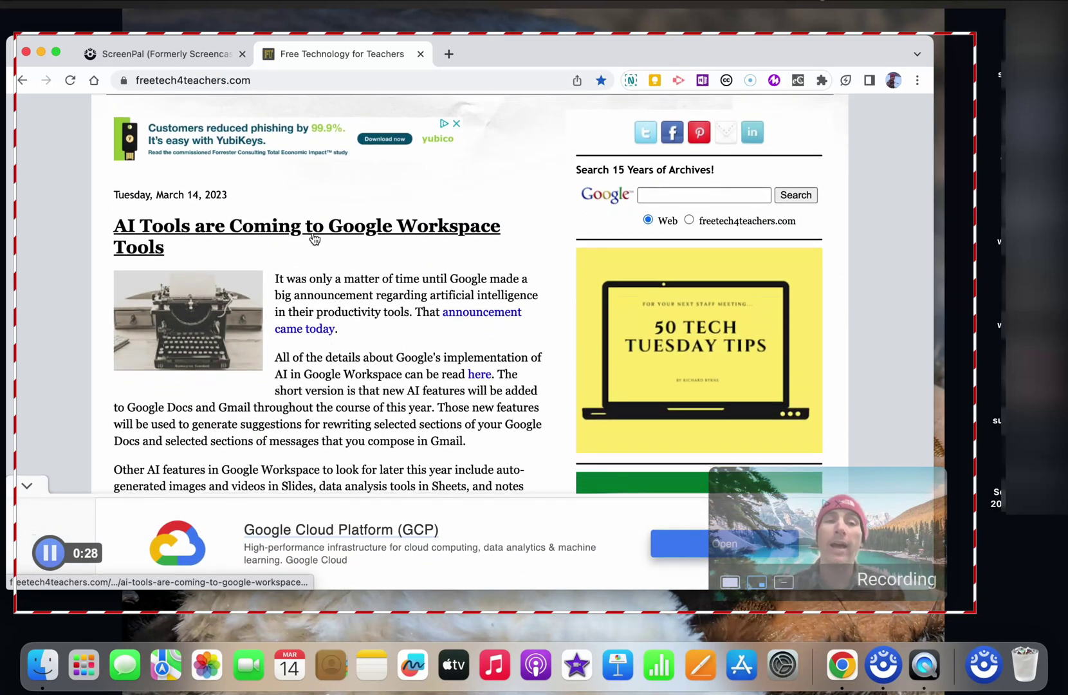
scroll(314, 238, "down", 1)
scroll(314, 238, "up", 3)
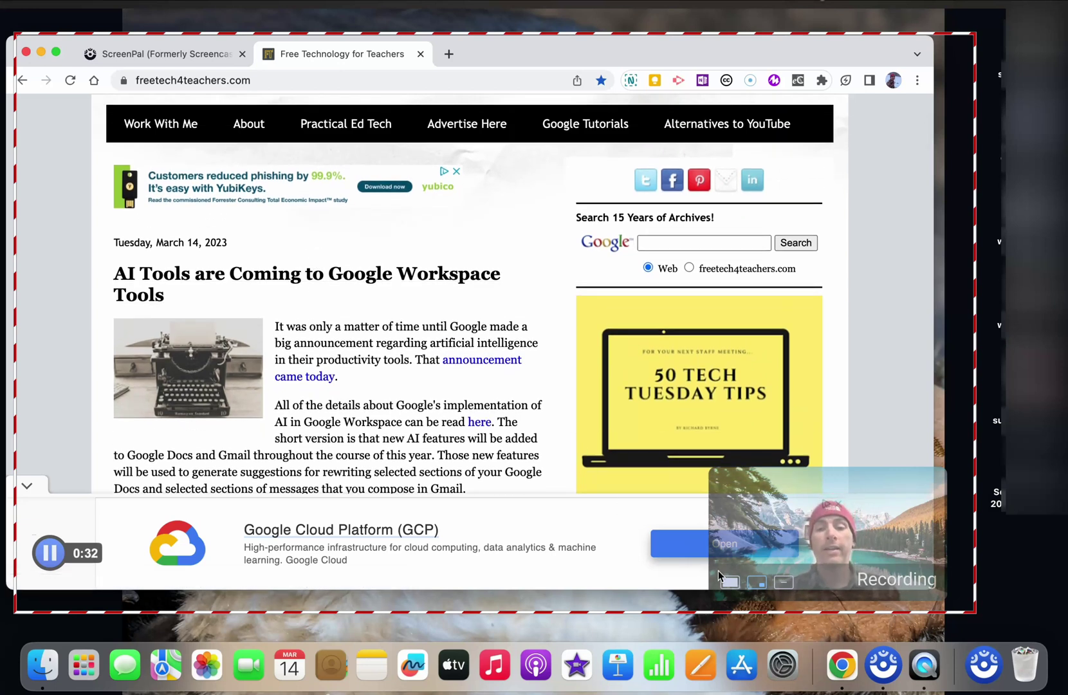
left_click(729, 582)
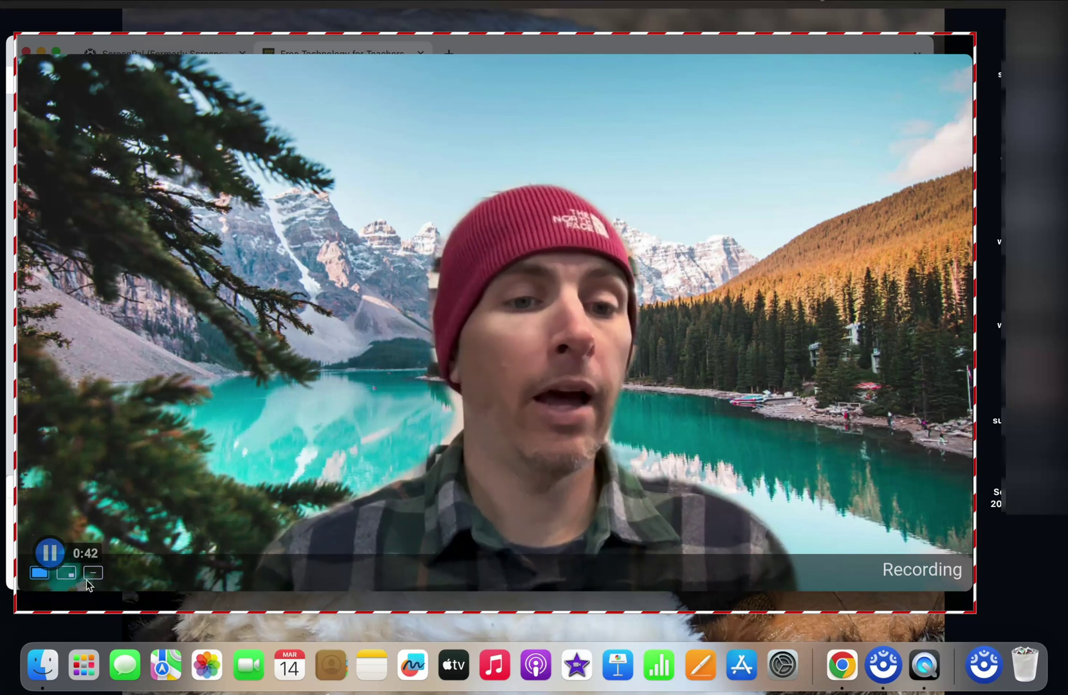
- Stop the 0:45 recording and open it as the project Recording #2
left_click(56, 556)
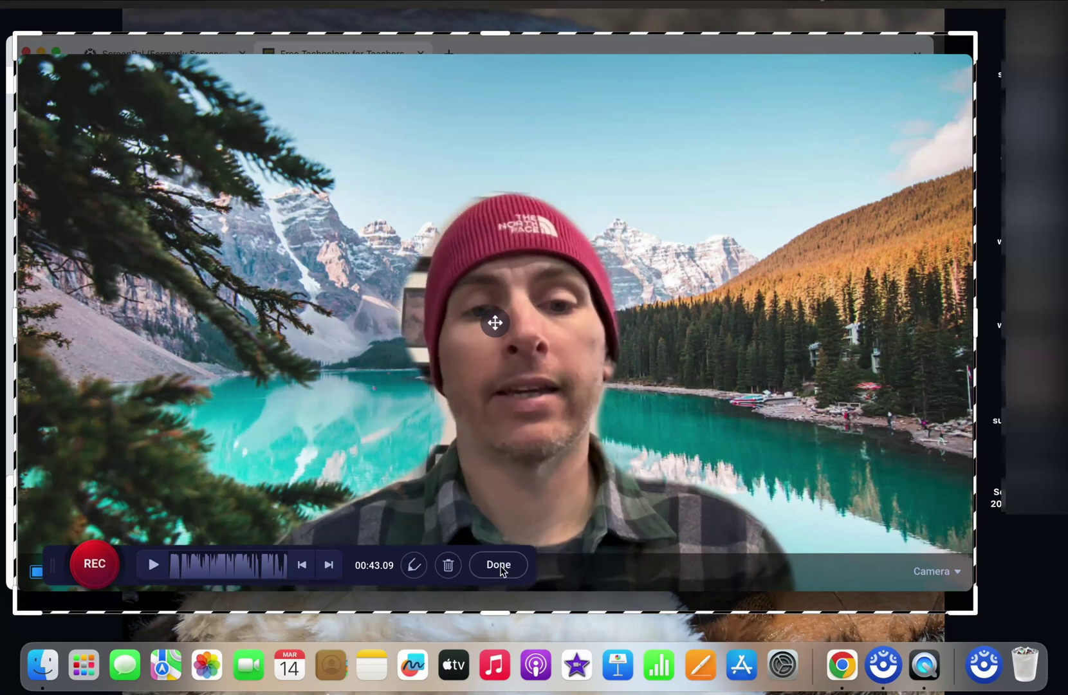
left_click(499, 566)
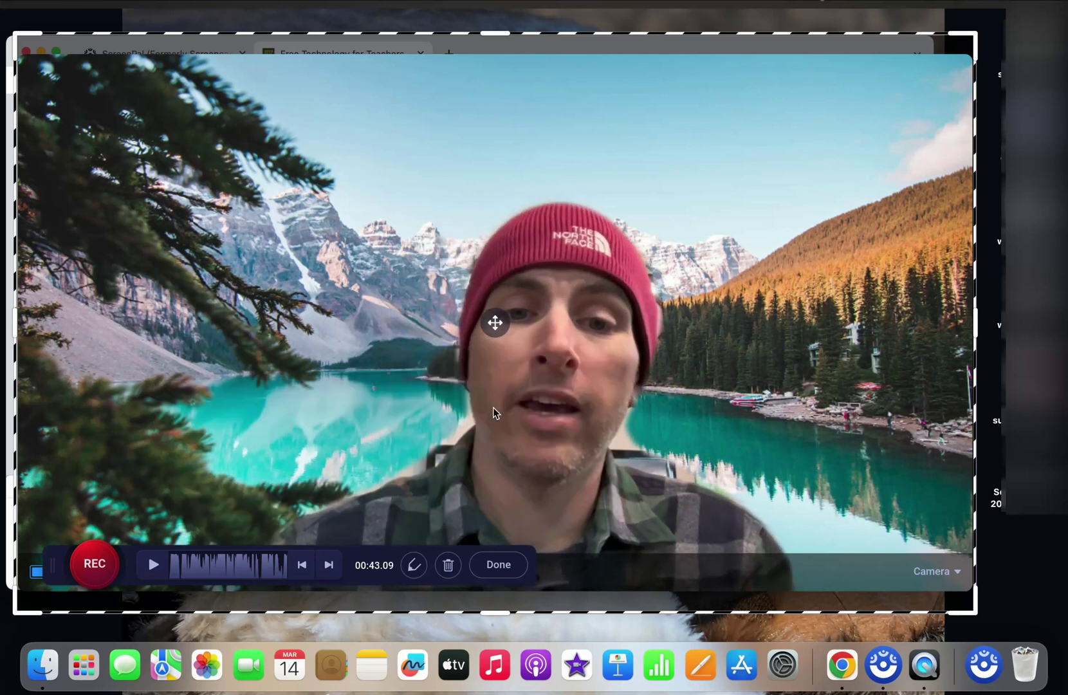
left_click(493, 409)
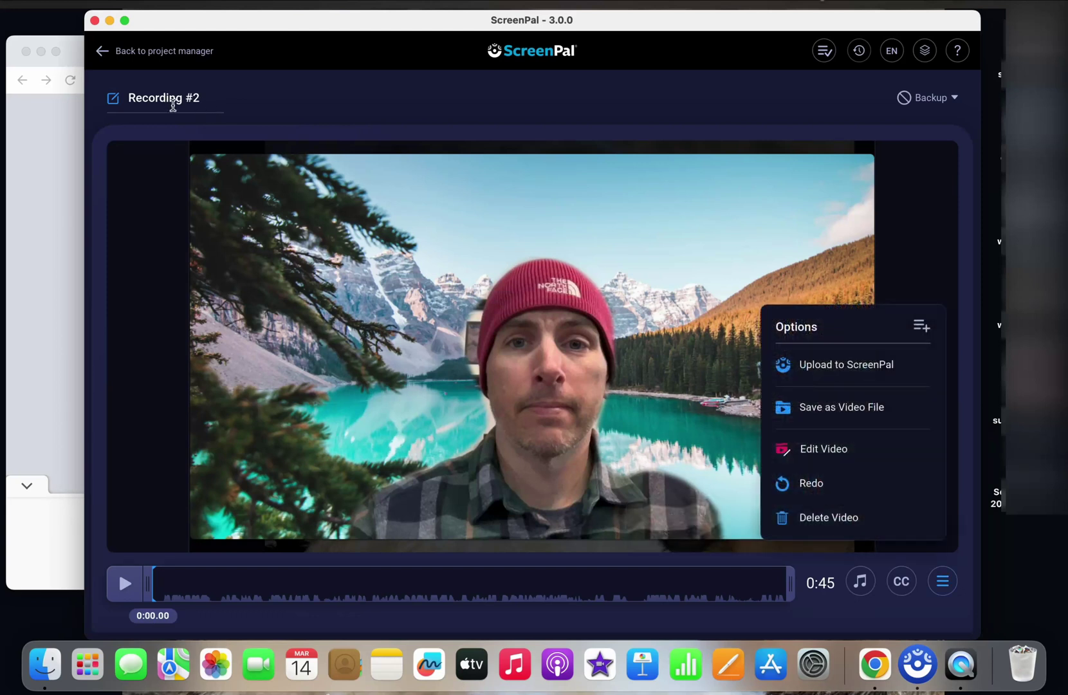
- Replace the Recording #2 project title with 'Demo Recording'
left_click(173, 102)
triple_click(173, 102)
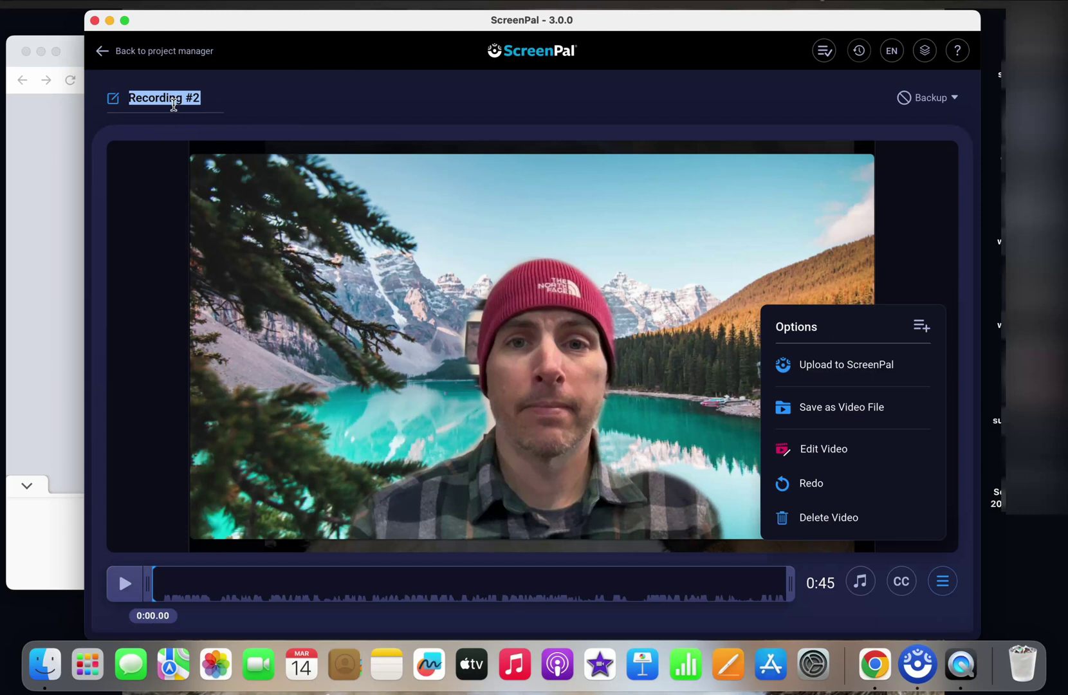
type("Demo")
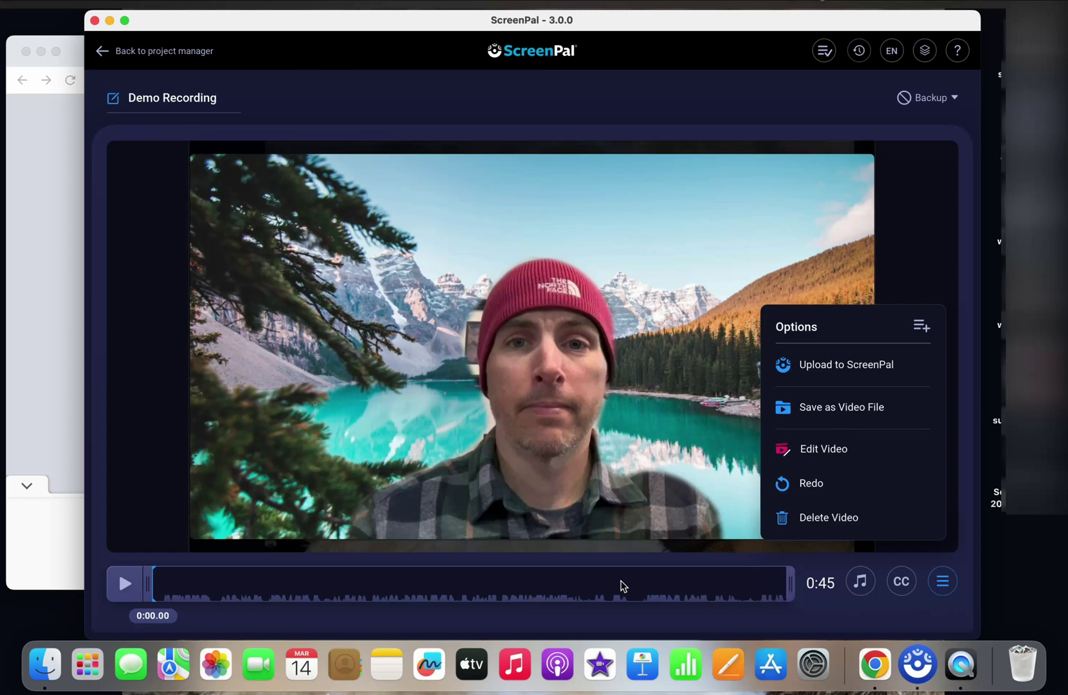
- Open Demo Recording in the video editor and shrink the webcam overlay, centred over the main video
left_click(825, 451)
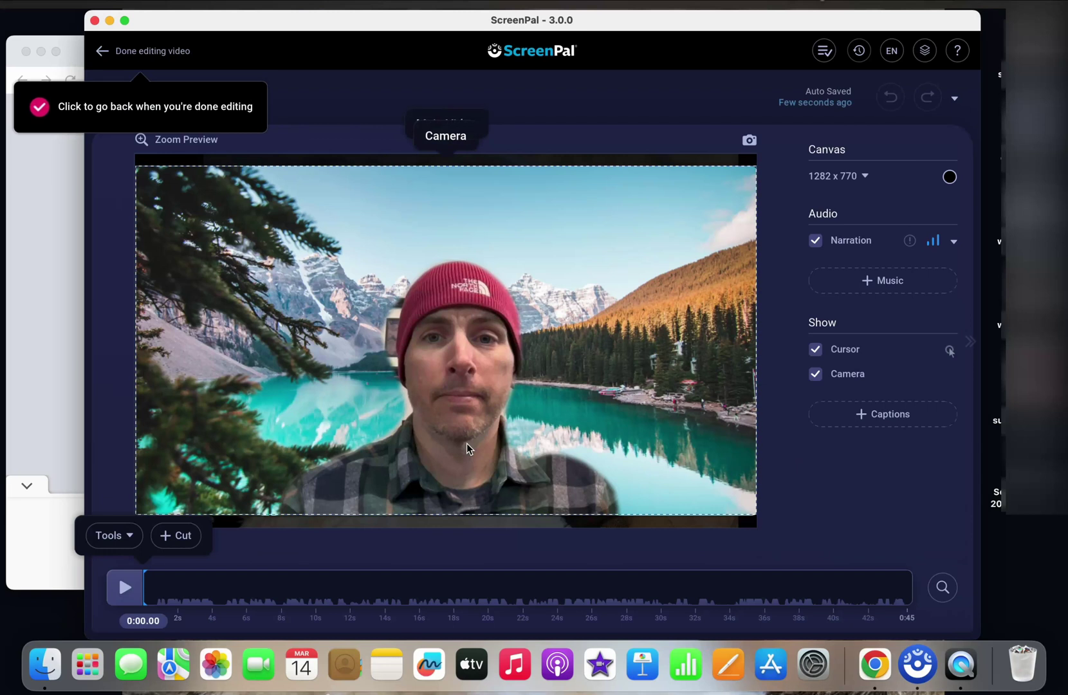
left_click(498, 376)
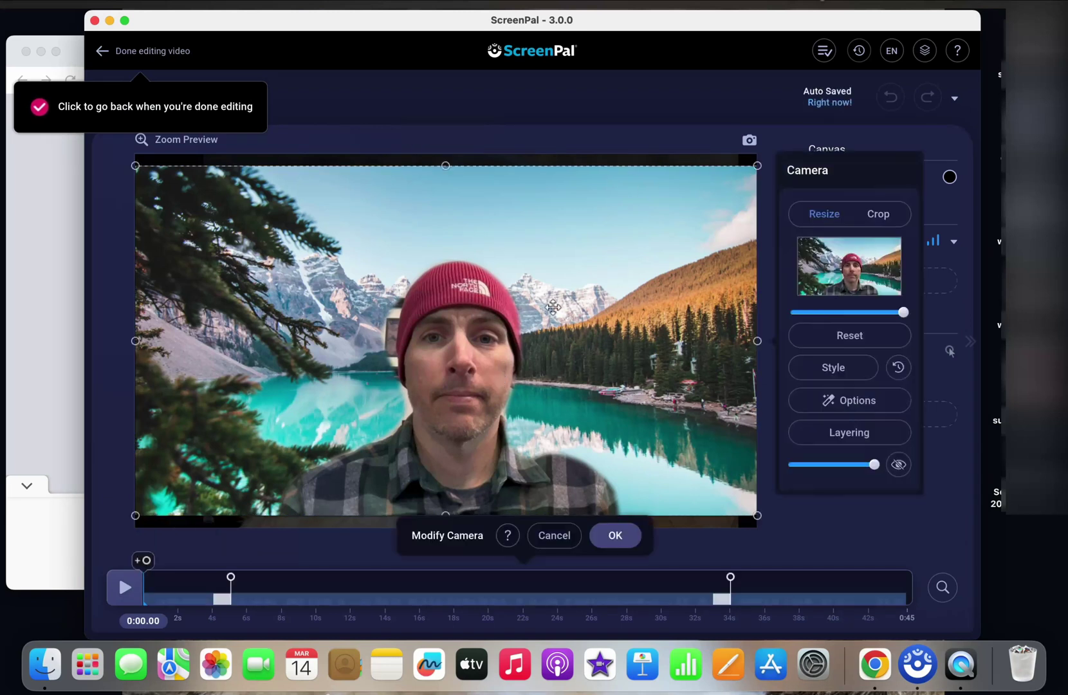
left_click_drag(756, 167, 491, 303)
left_click_drag(410, 362, 510, 299)
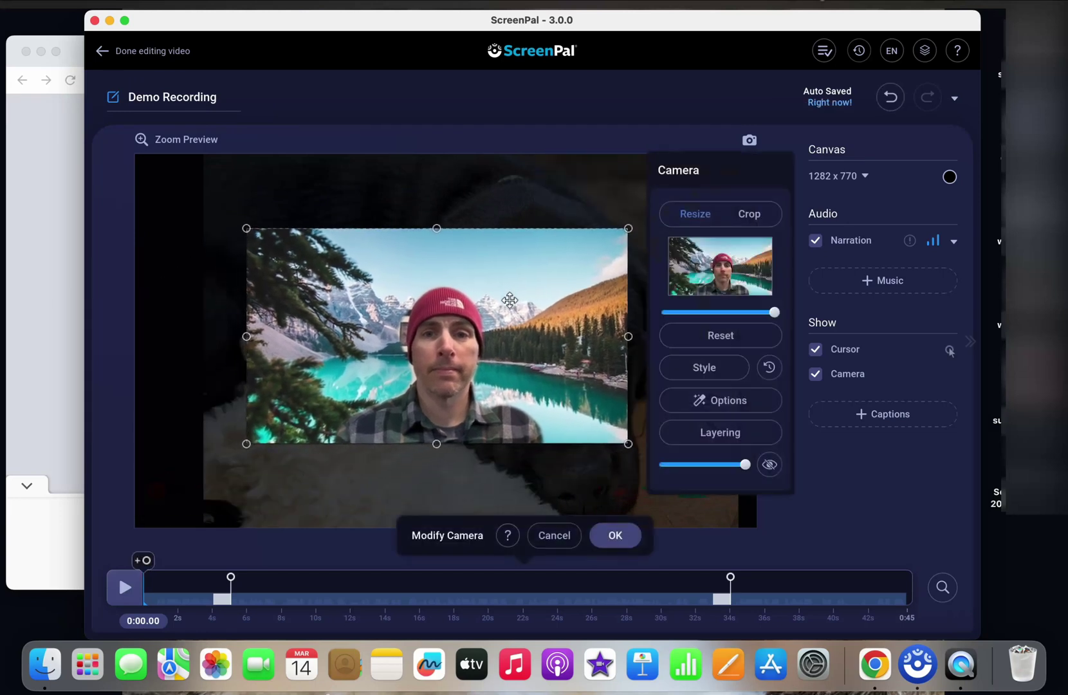
left_click(616, 537)
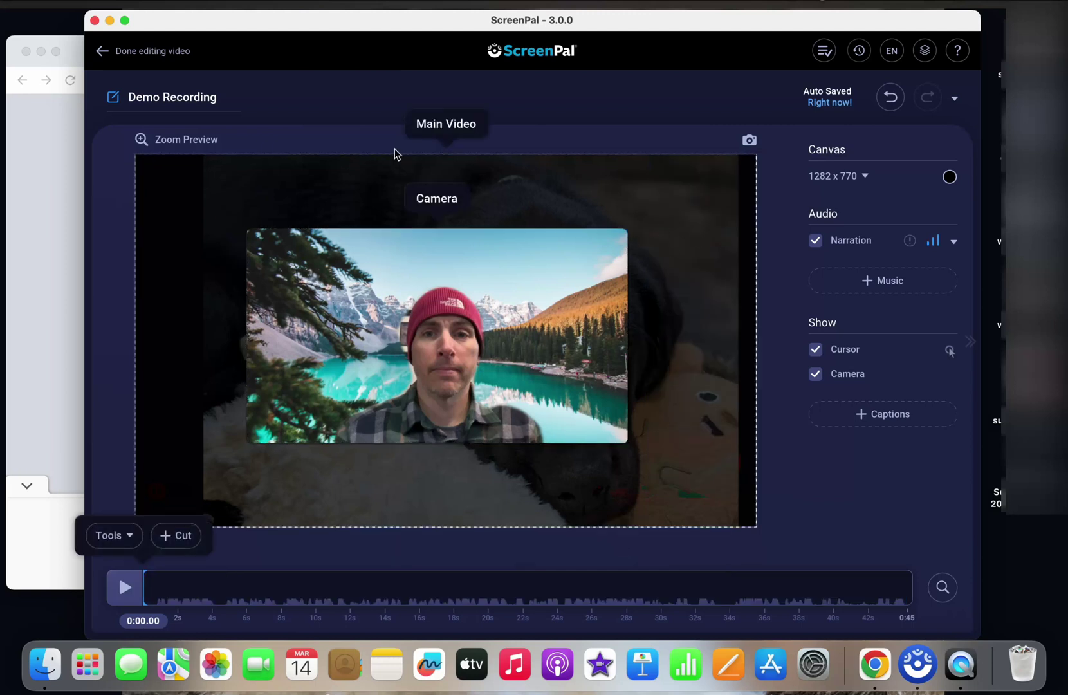
- Close the editor and bring up the MP4 video-file export settings for Demo Recording
left_click(102, 52)
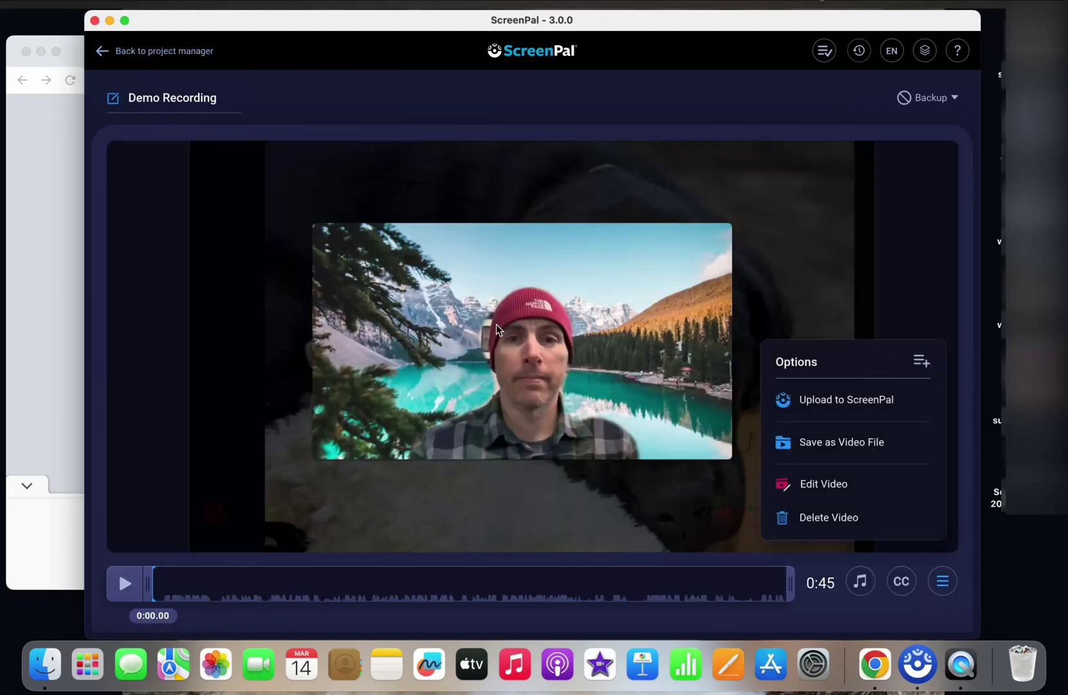
left_click(861, 449)
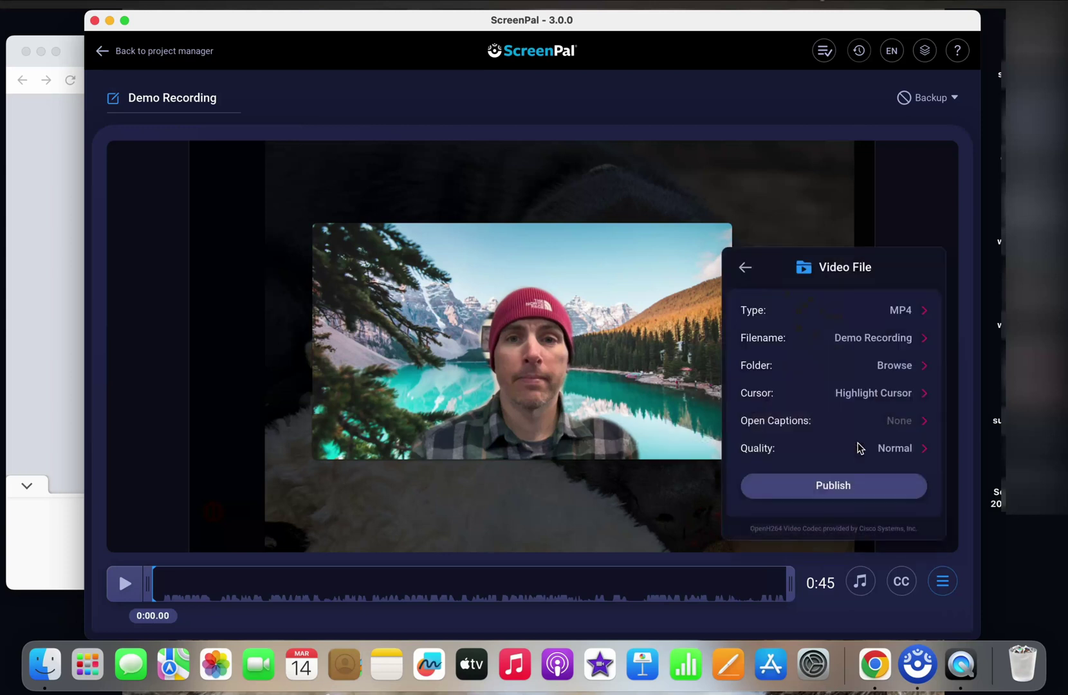
left_click(839, 492)
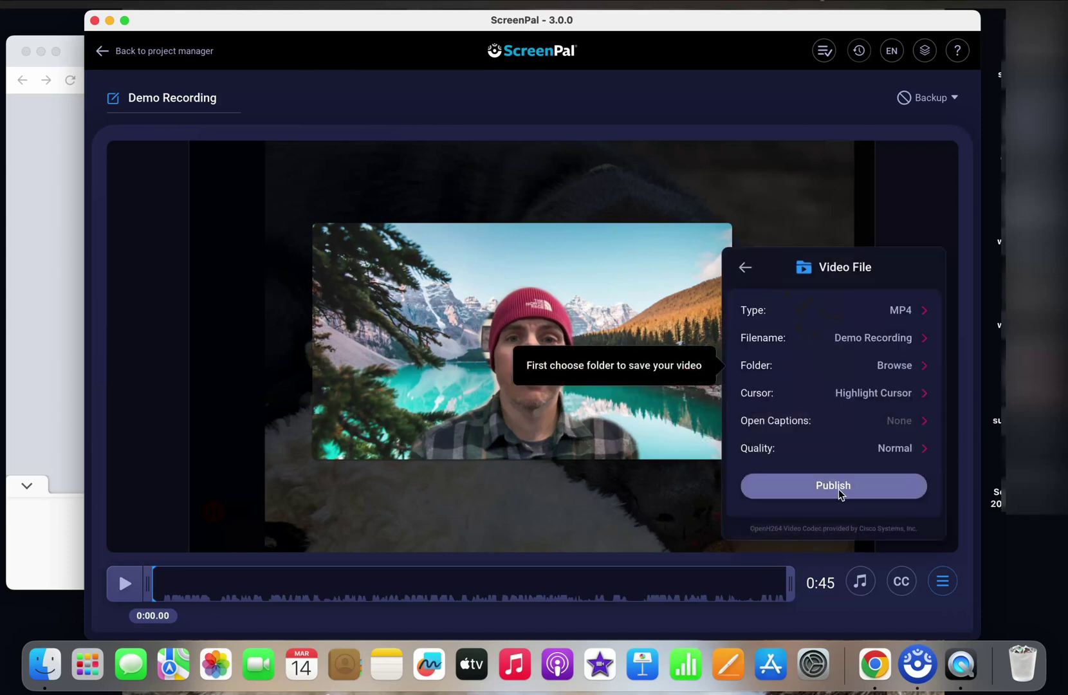